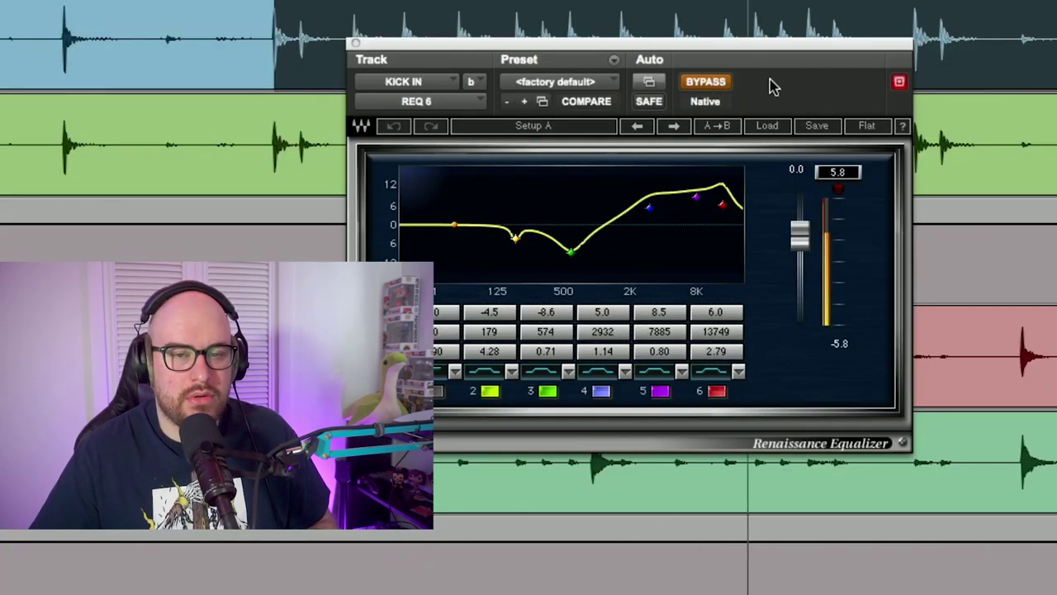
# Step: Take REQ 6 on KICK IN out of bypass and bring up its SSL Channel strip
pyautogui.click(724, 83)
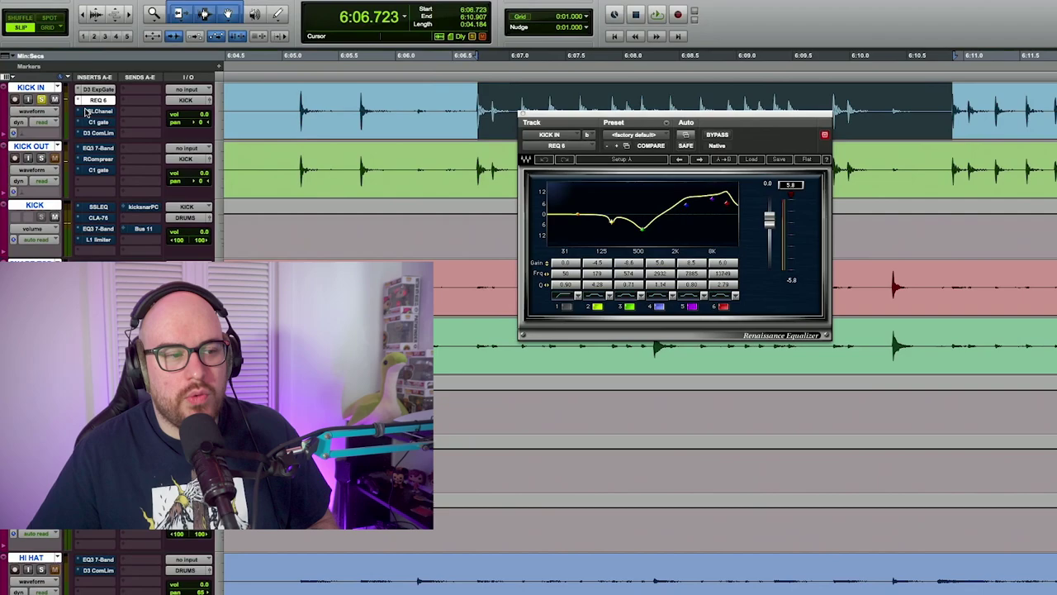
pyautogui.click(86, 110)
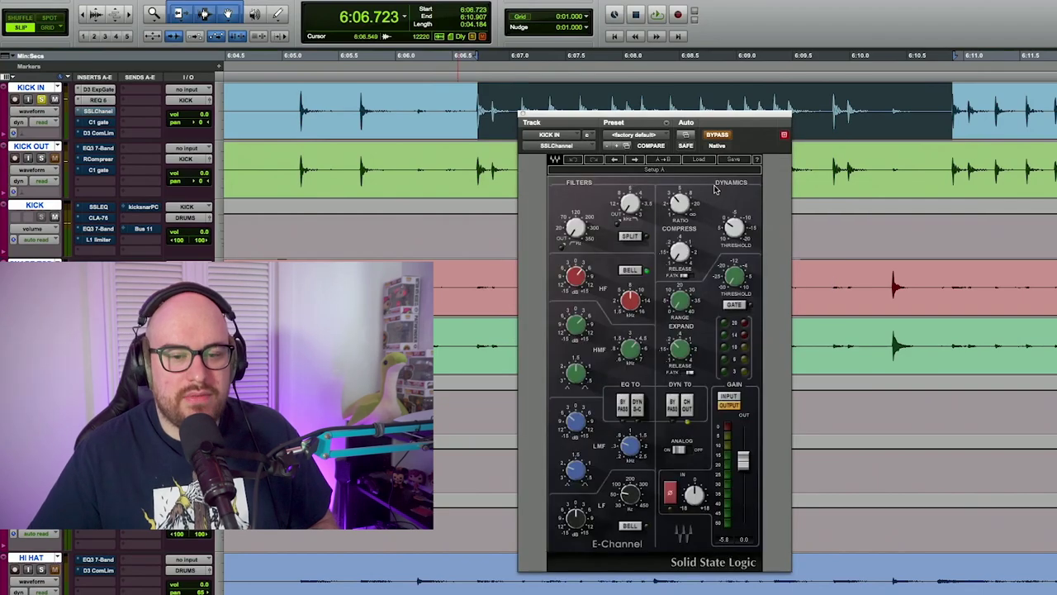
# Step: Select 6:06.723 to 6:10.907 on KICK IN and switch the SSL Channel back on
pyautogui.click(721, 95)
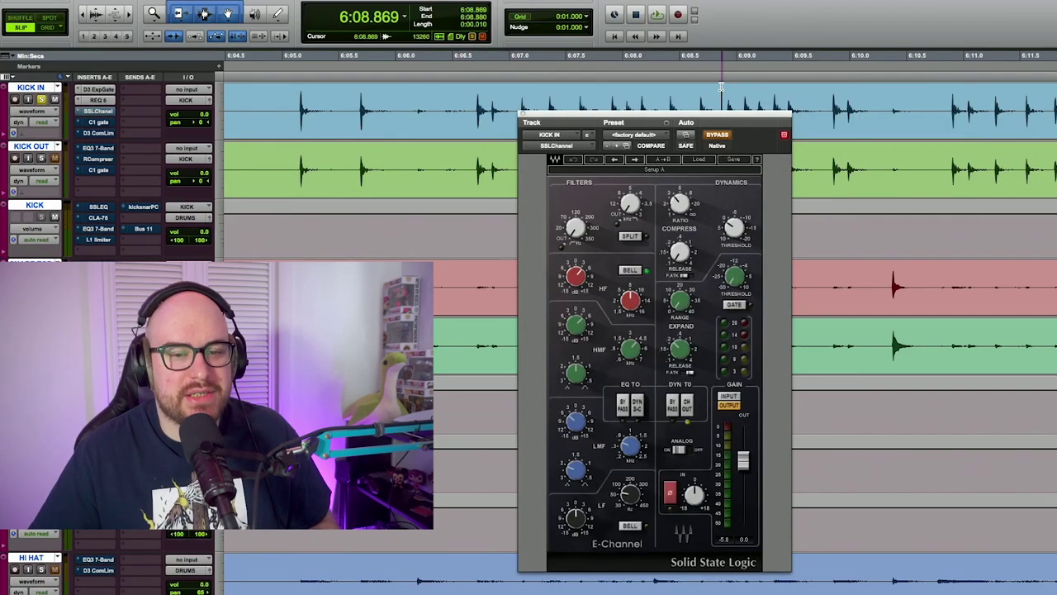
pyautogui.click(472, 96)
pyautogui.click(477, 98)
pyautogui.moveTo(478, 98); pyautogui.dragTo(946, 101)
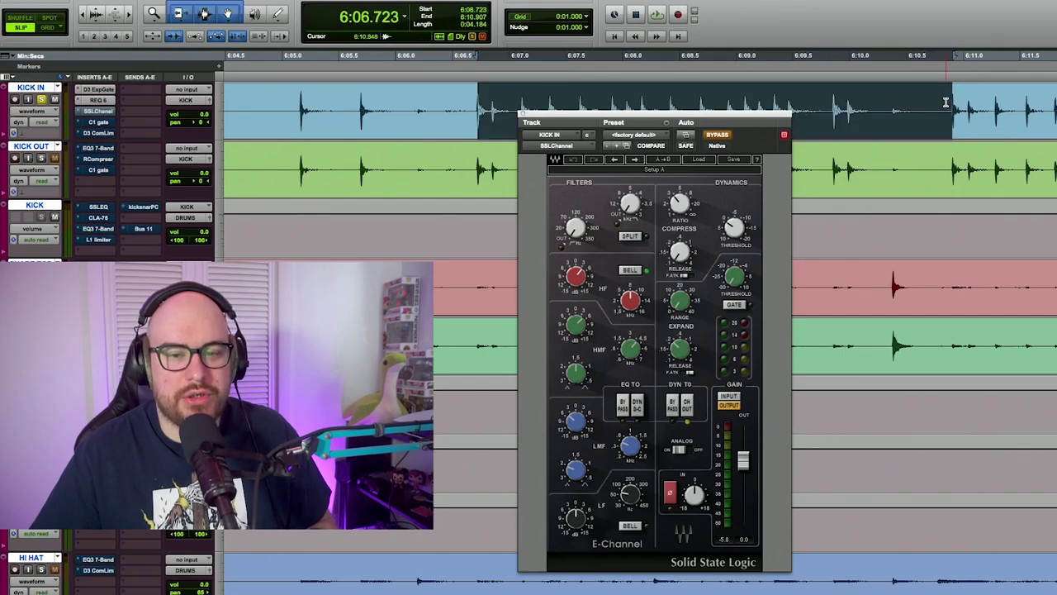
pyautogui.moveTo(729, 114); pyautogui.dragTo(719, 60)
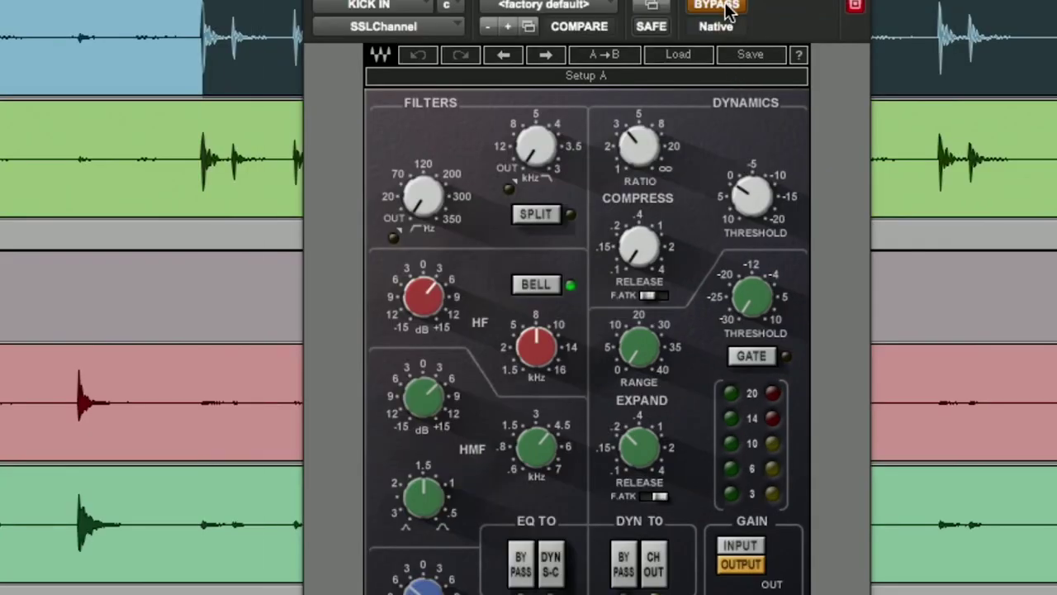
pyautogui.click(719, 7)
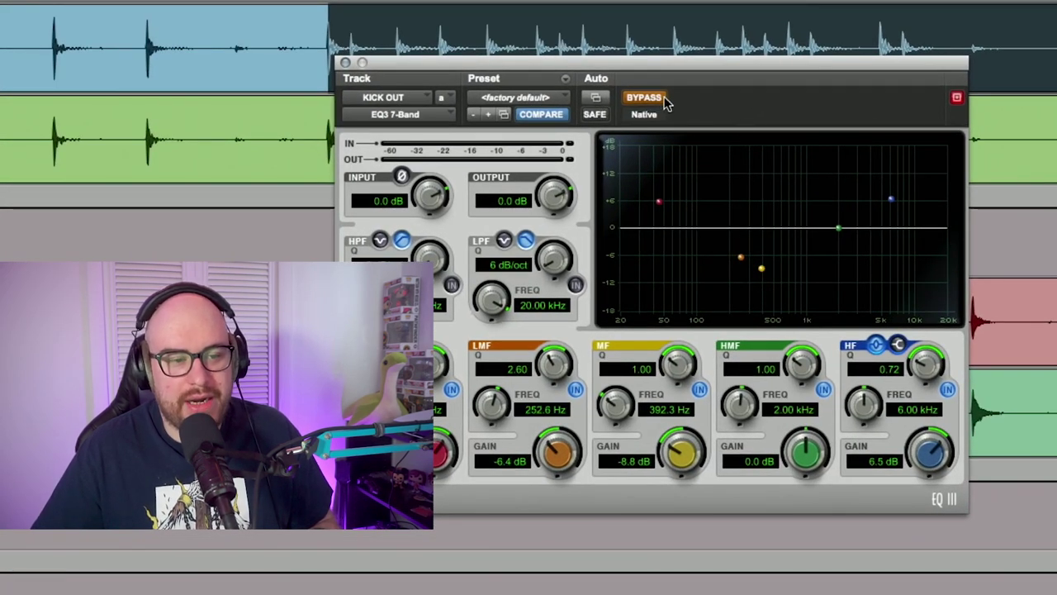
# Step: Play the kick and un-bypass KICK OUT's EQ3 7-Band, Renaissance Compressor and C1 Gate
pyautogui.press('space')
pyautogui.click(644, 98)
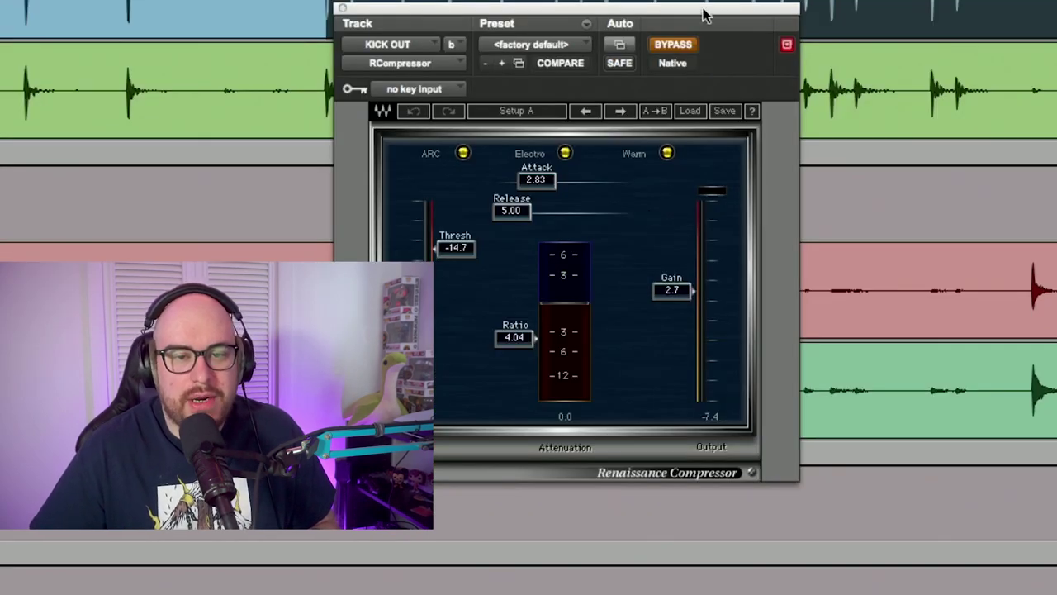
pyautogui.moveTo(704, 16); pyautogui.dragTo(806, 31)
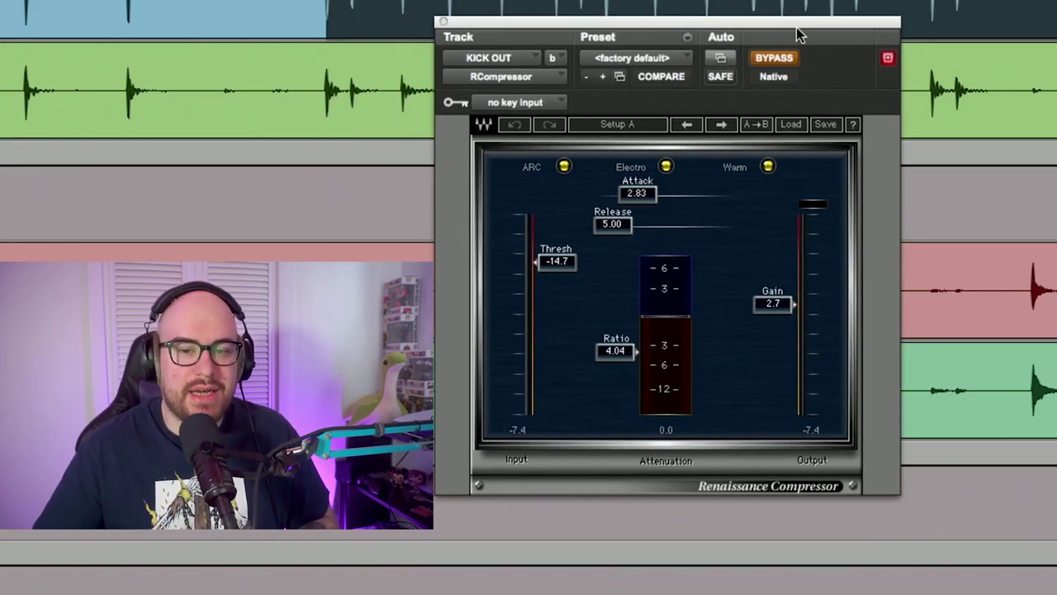
pyautogui.click(781, 58)
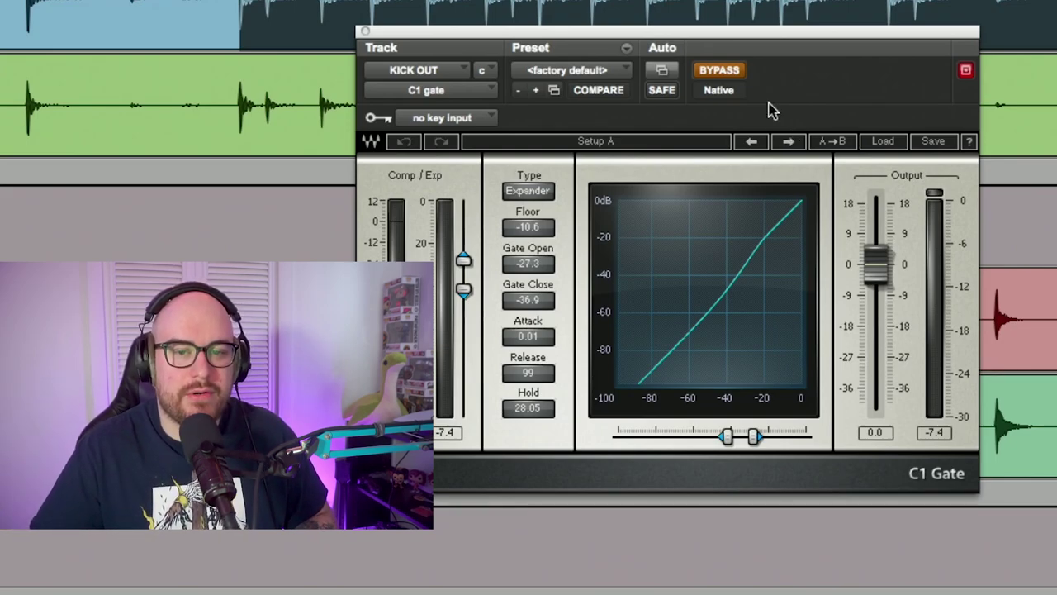
pyautogui.press('space')
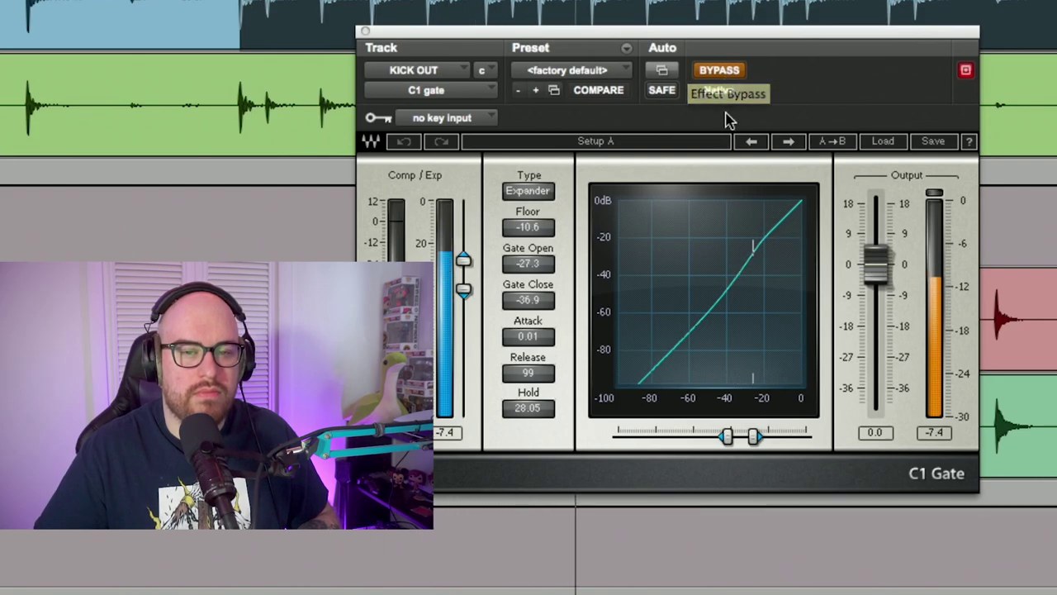
pyautogui.click(730, 73)
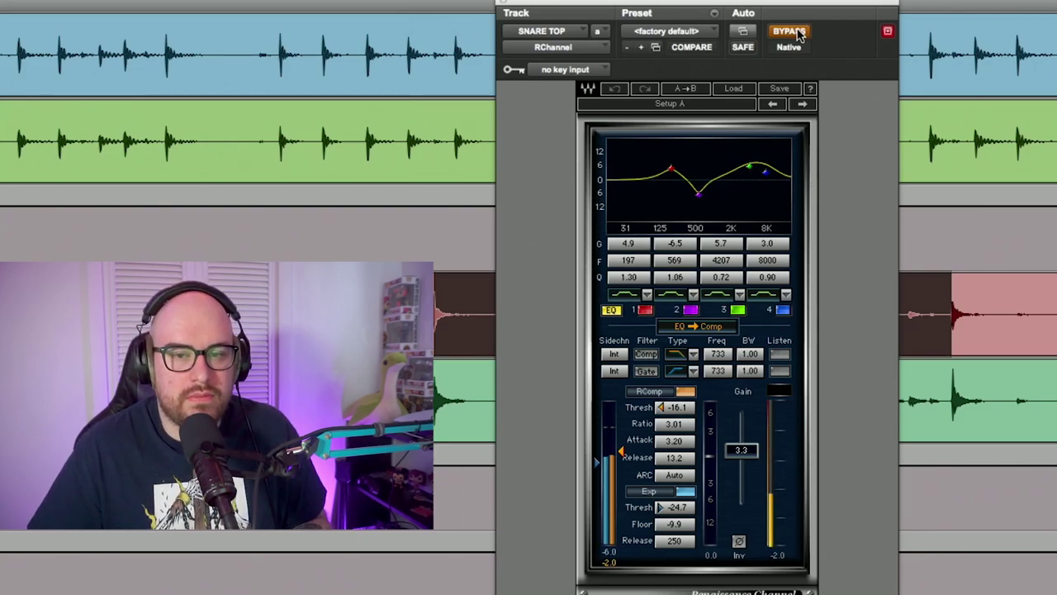
# Step: Take the SNARE TOP Renaissance Channel out of bypass
pyautogui.click(789, 31)
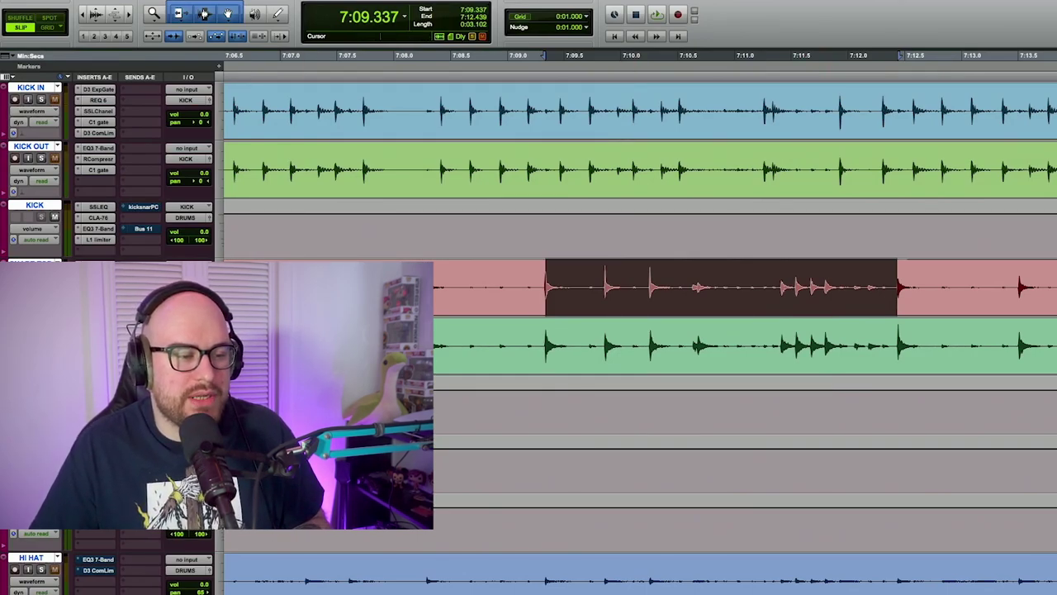
# Step: Un-bypass SNARE BOTTOM's Expander/Gate, then bypass and restore the SSL G-EQ to compare
pyautogui.moveTo(882, 78); pyautogui.dragTo(783, 114)
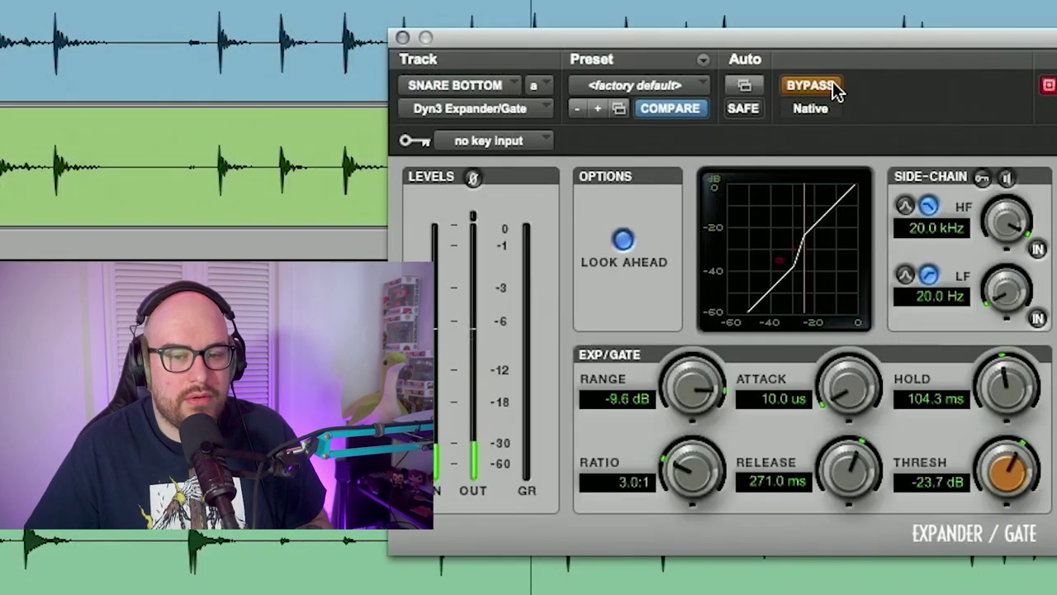
pyautogui.click(731, 132)
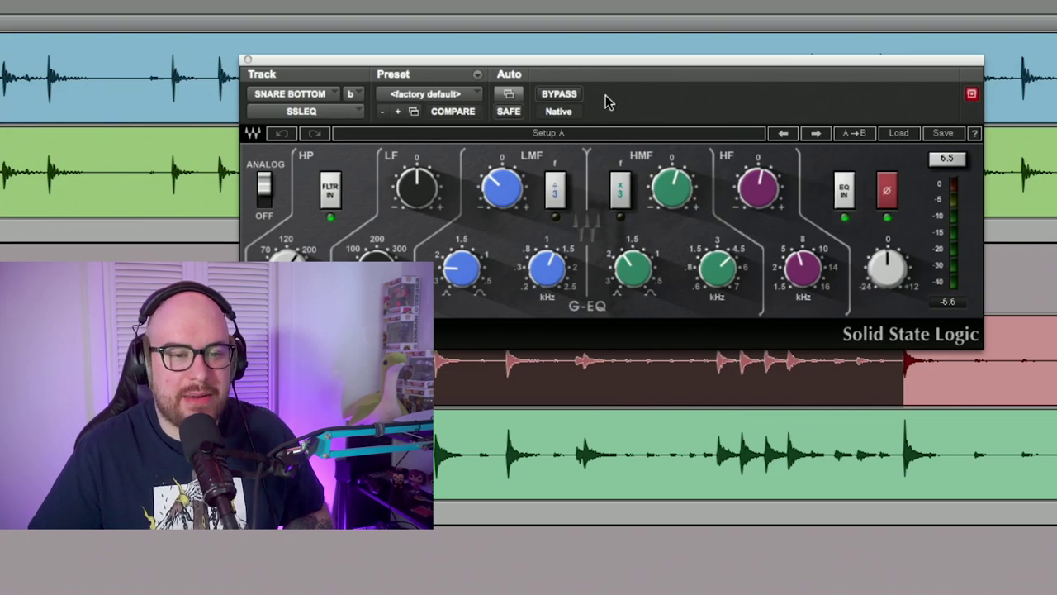
pyautogui.click(573, 95)
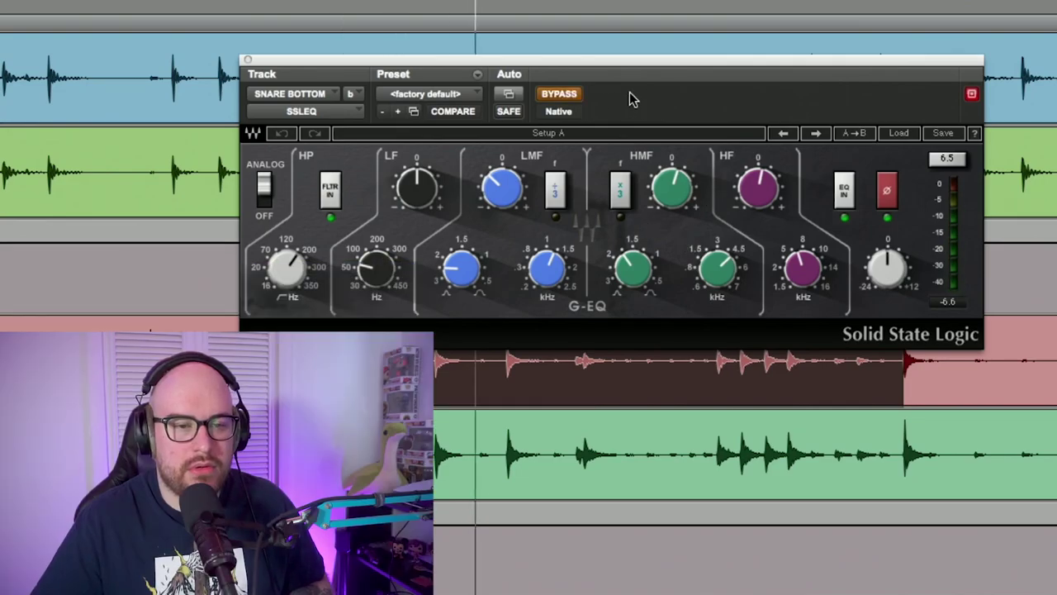
pyautogui.click(566, 95)
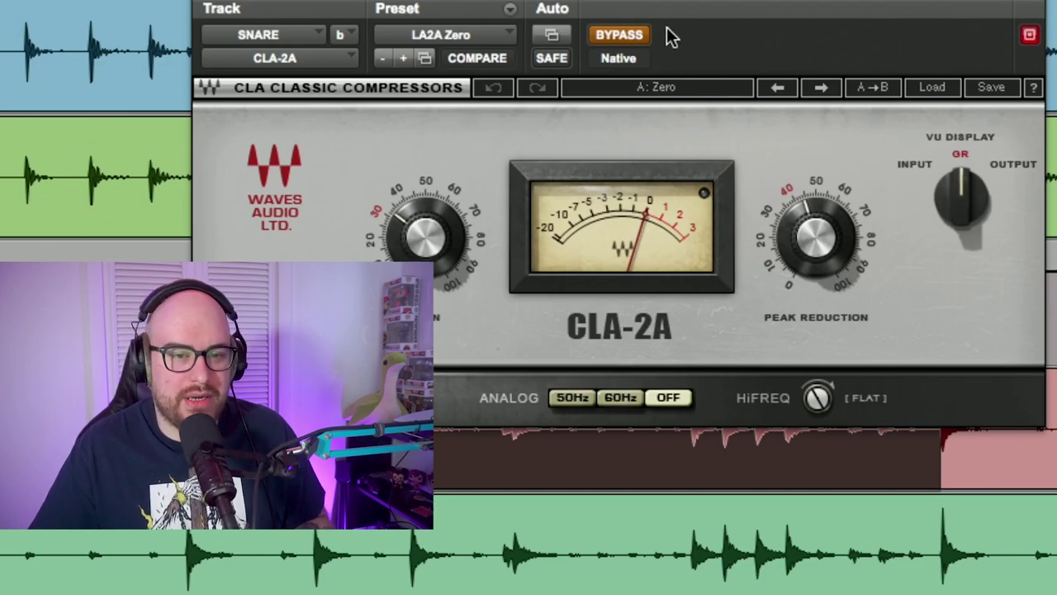
# Step: Take the SNARE CLA-2A out of bypass and close its plugin window
pyautogui.click(636, 38)
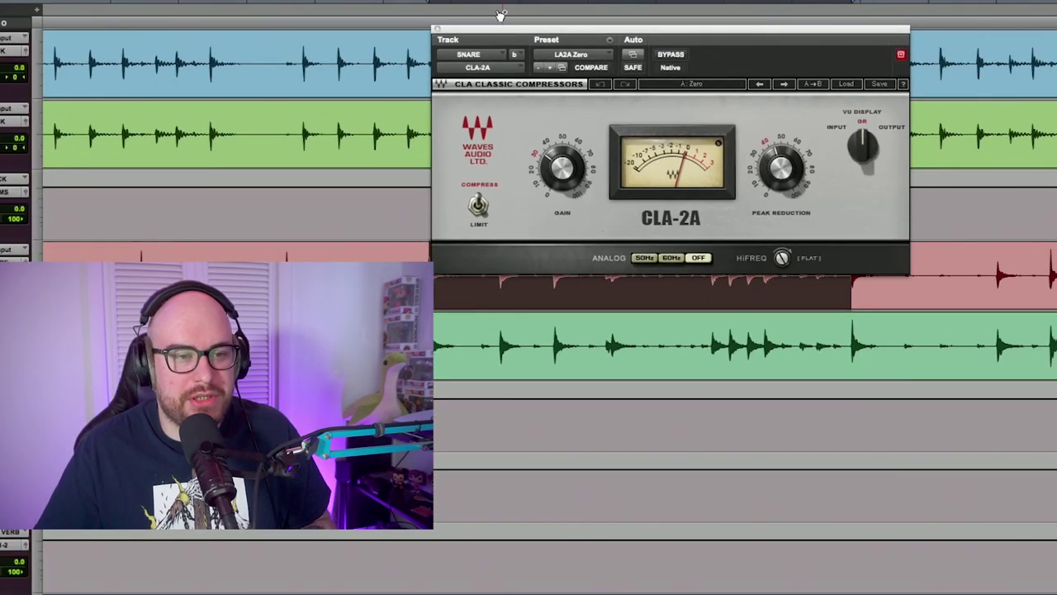
pyautogui.click(437, 31)
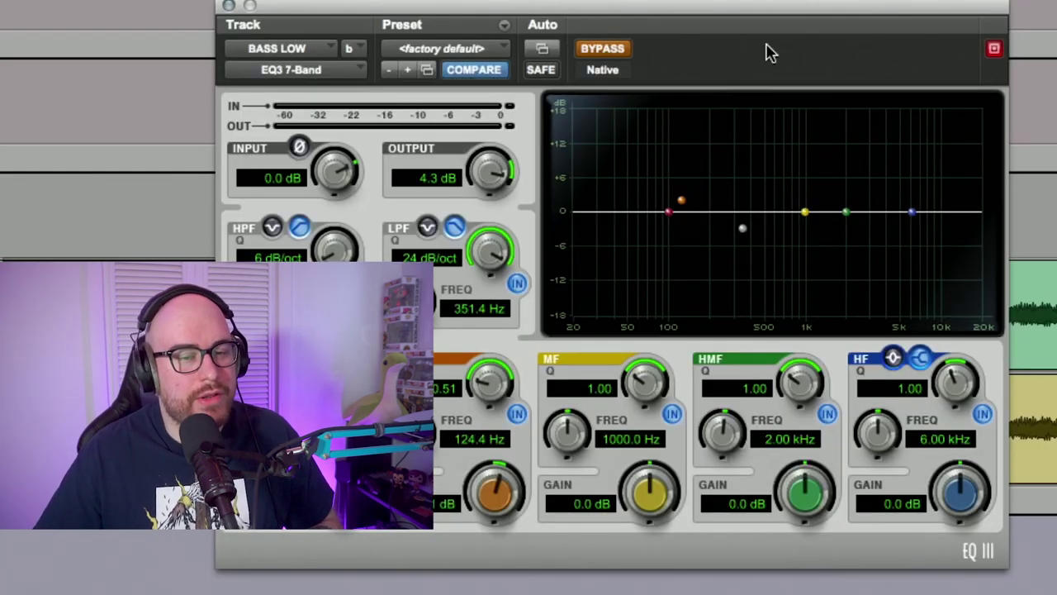
# Step: Un-bypass the BASS LOW and BASS HIGH EQs, then A/B the CLA-3A twice, ending active
pyautogui.click(615, 51)
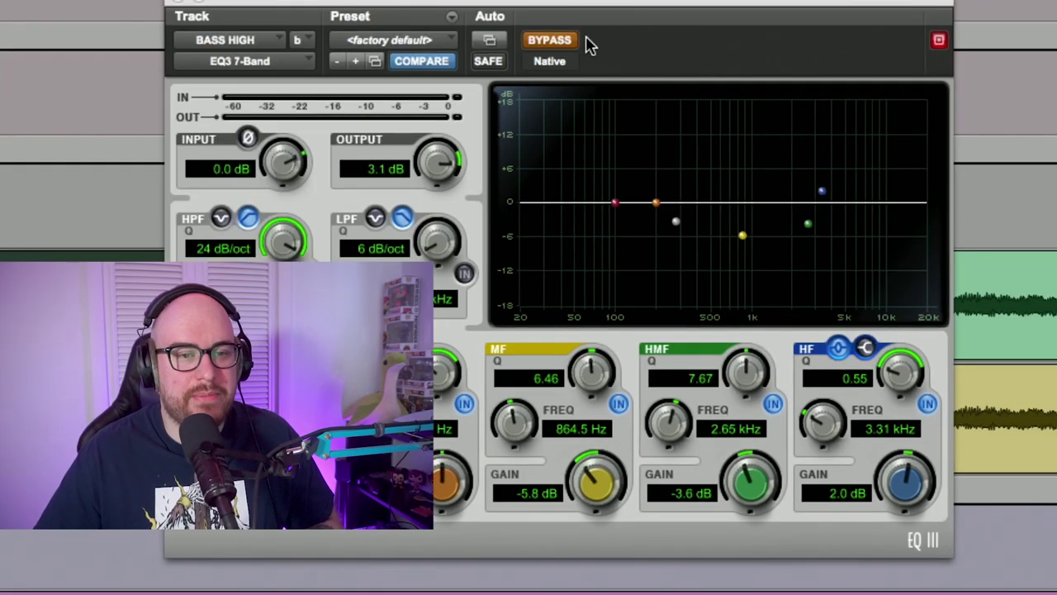
pyautogui.click(542, 43)
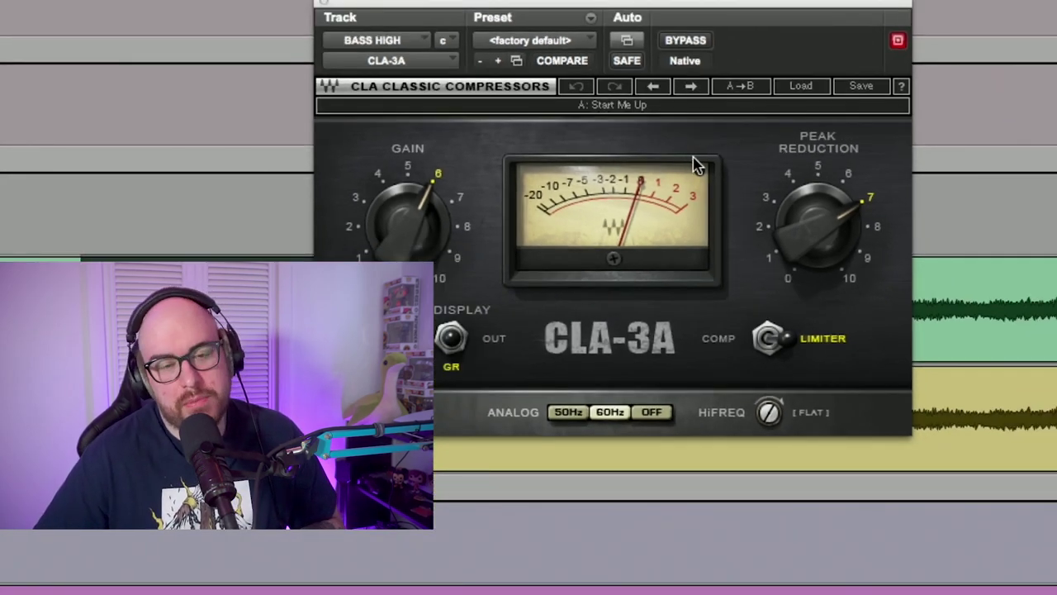
pyautogui.click(697, 41)
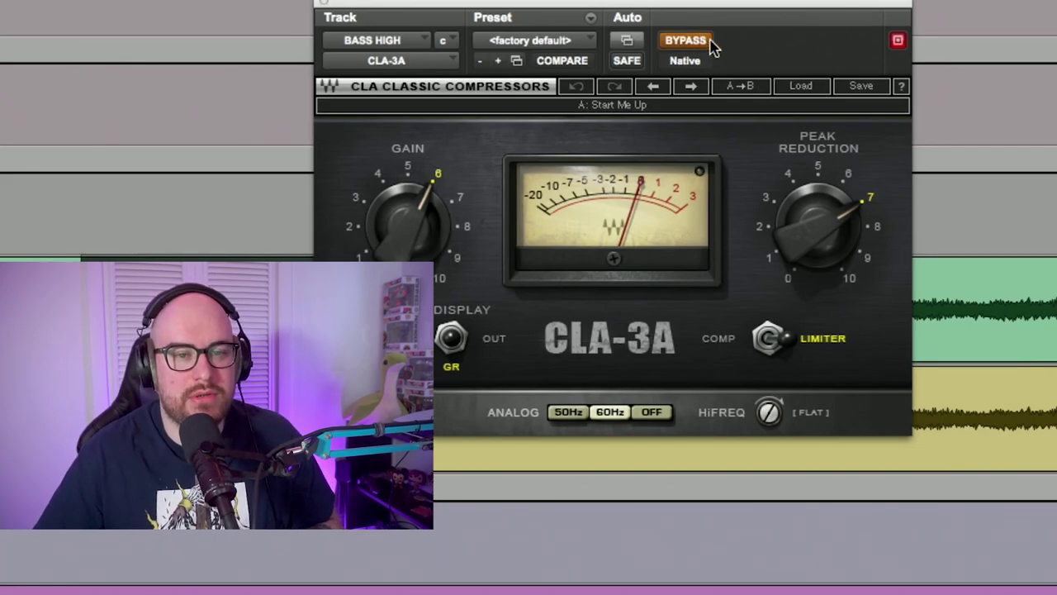
pyautogui.click(707, 42)
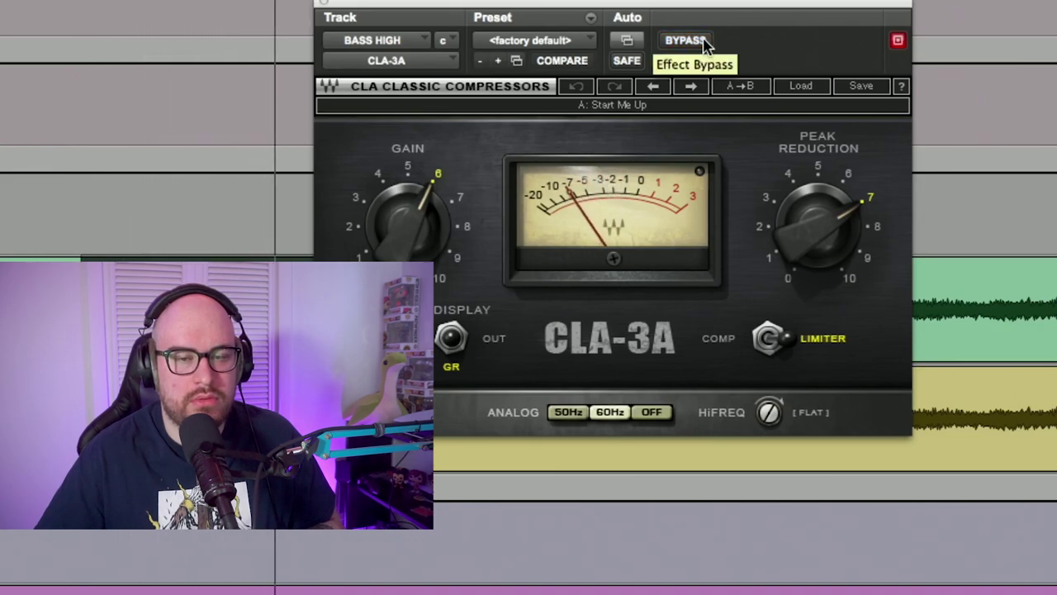
pyautogui.click(701, 41)
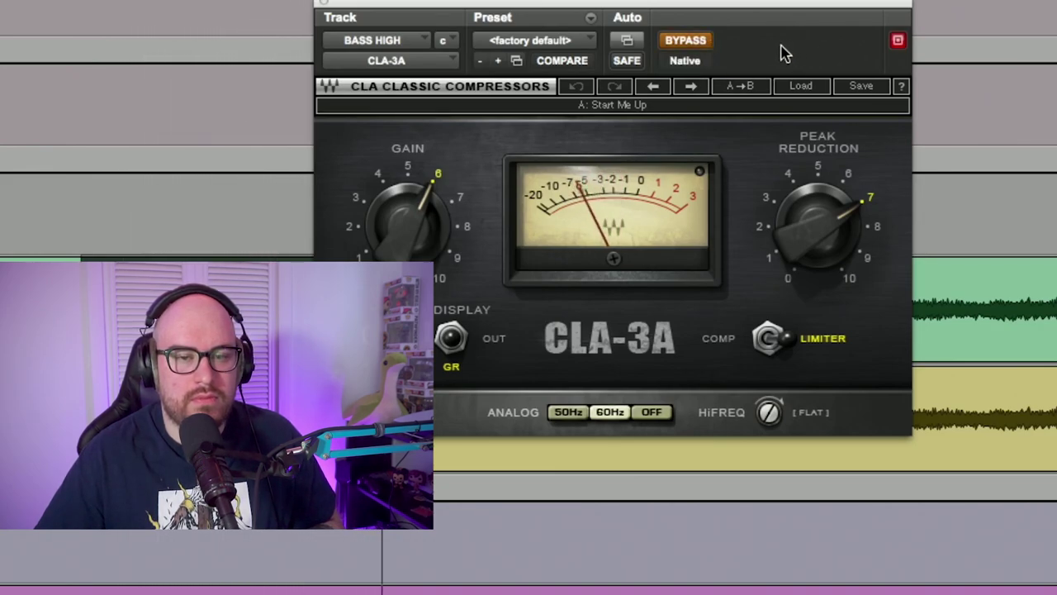
pyautogui.click(706, 40)
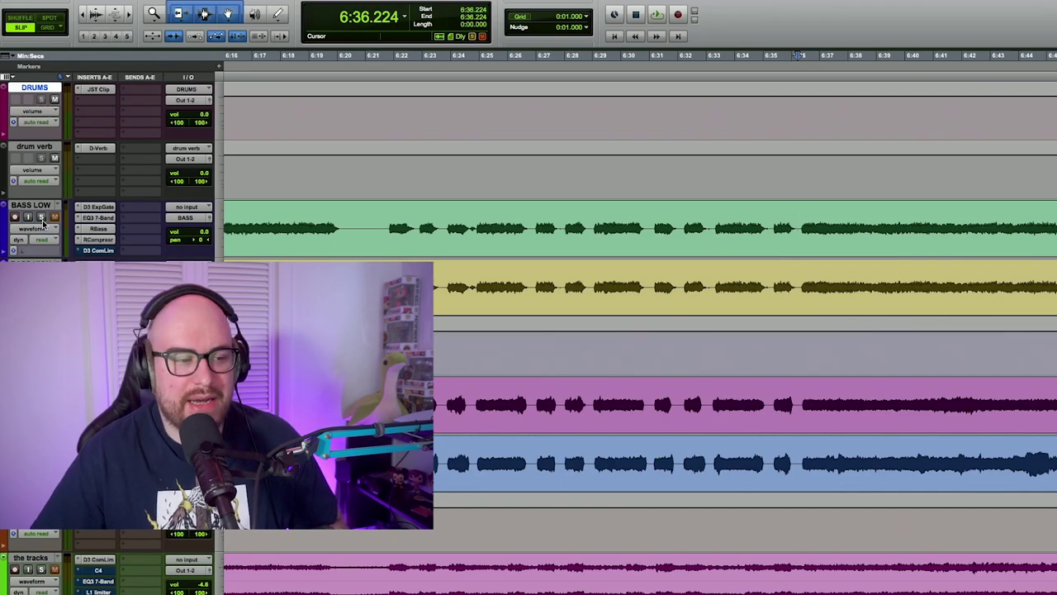
# Step: Start playback of the mix and solo the BASS LOW track
pyautogui.press('space')
pyautogui.click(41, 217)
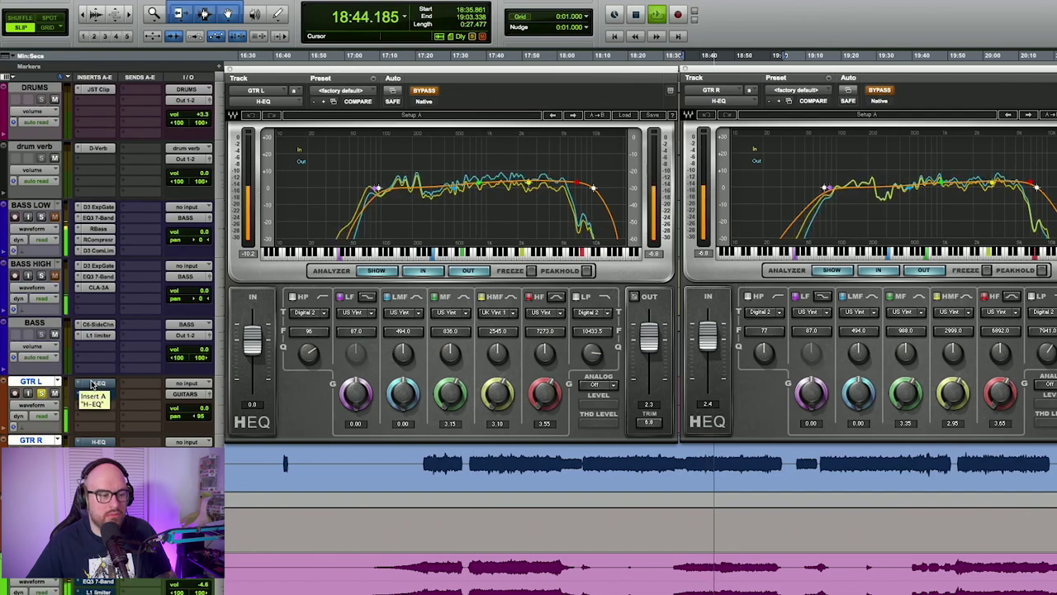
# Step: Un-bypass both guitar H-EQs, then toggle the GUITARS EQ3 bypass during playback, ending active
pyautogui.keyDown('super'); pyautogui.click(95, 384); pyautogui.keyUp('super')
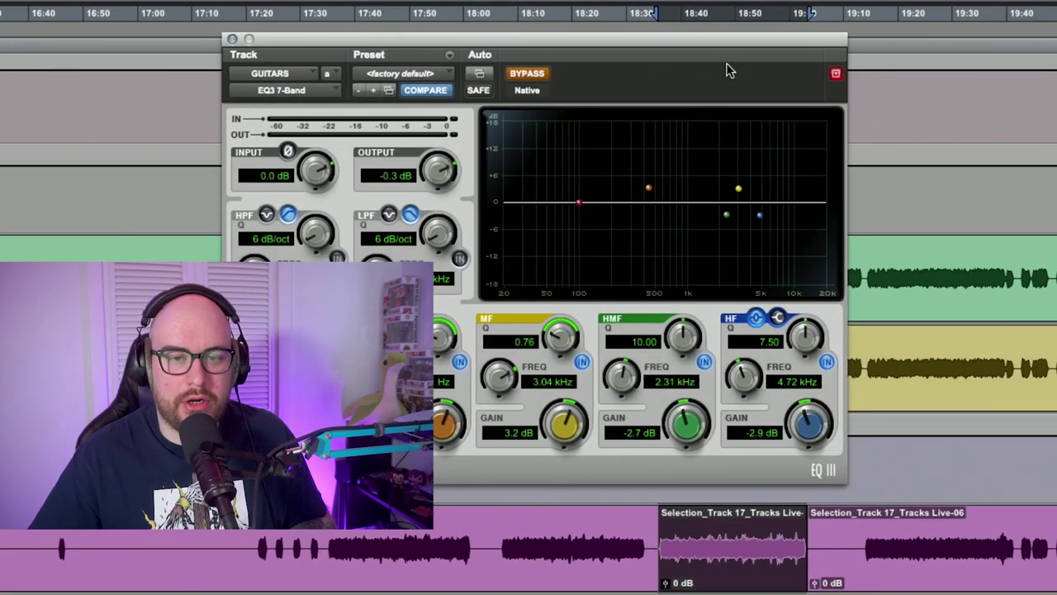
pyautogui.moveTo(743, 43); pyautogui.dragTo(804, 45)
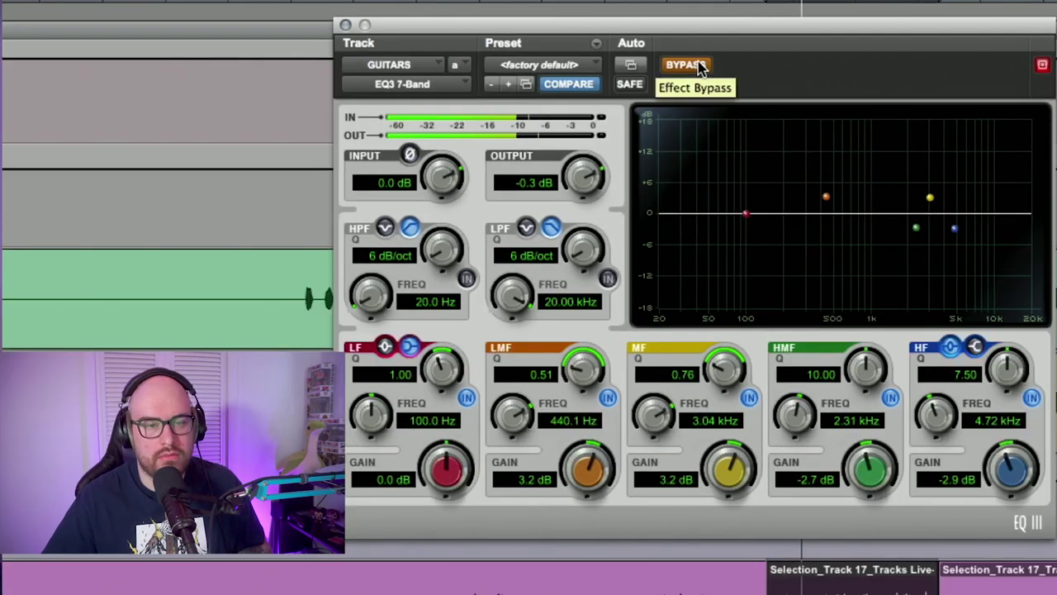
pyautogui.click(694, 65)
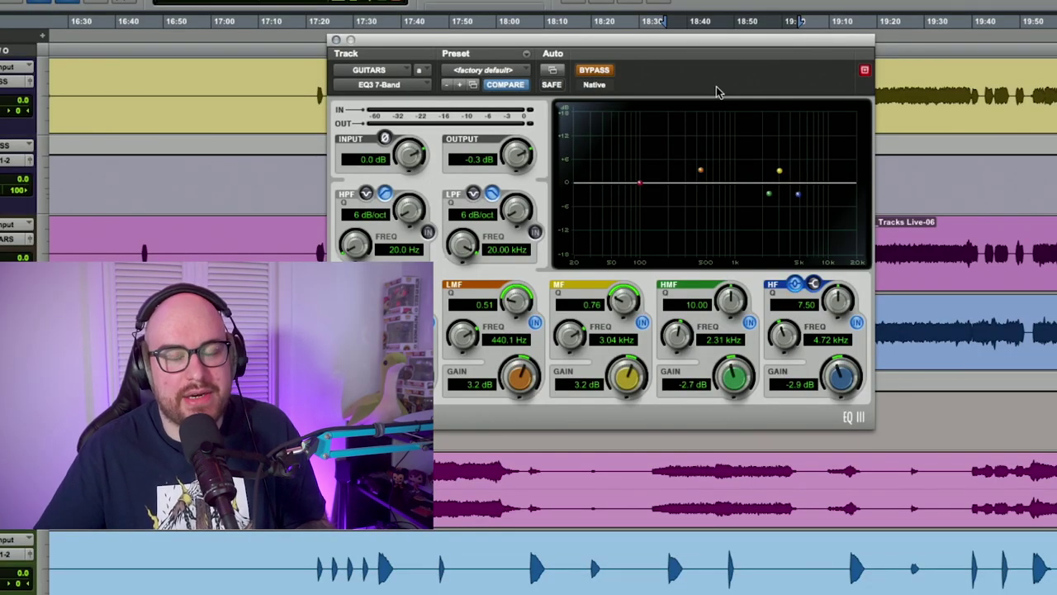
pyautogui.press('space')
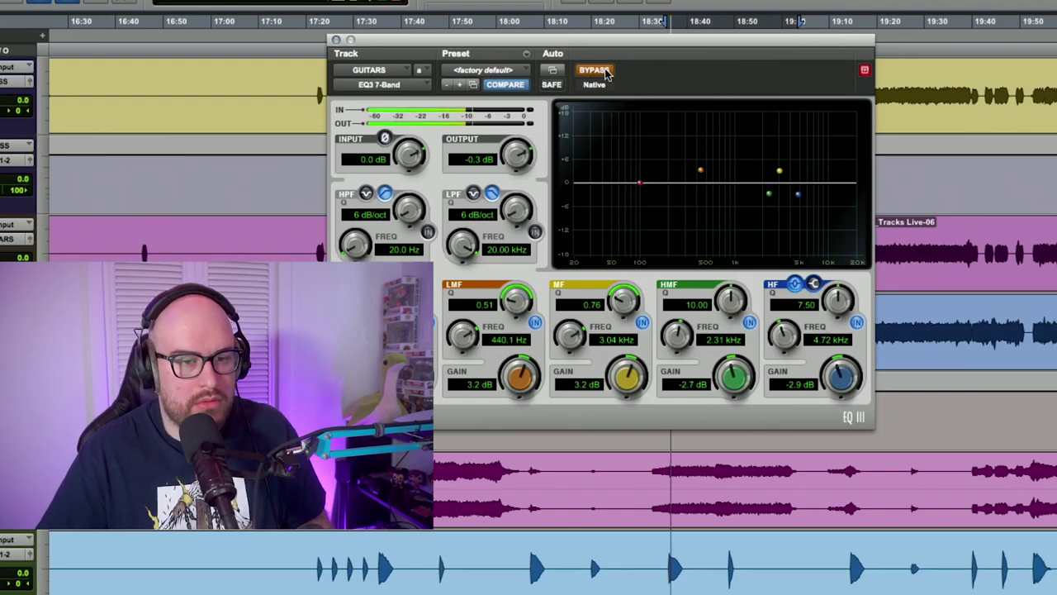
pyautogui.click(609, 71)
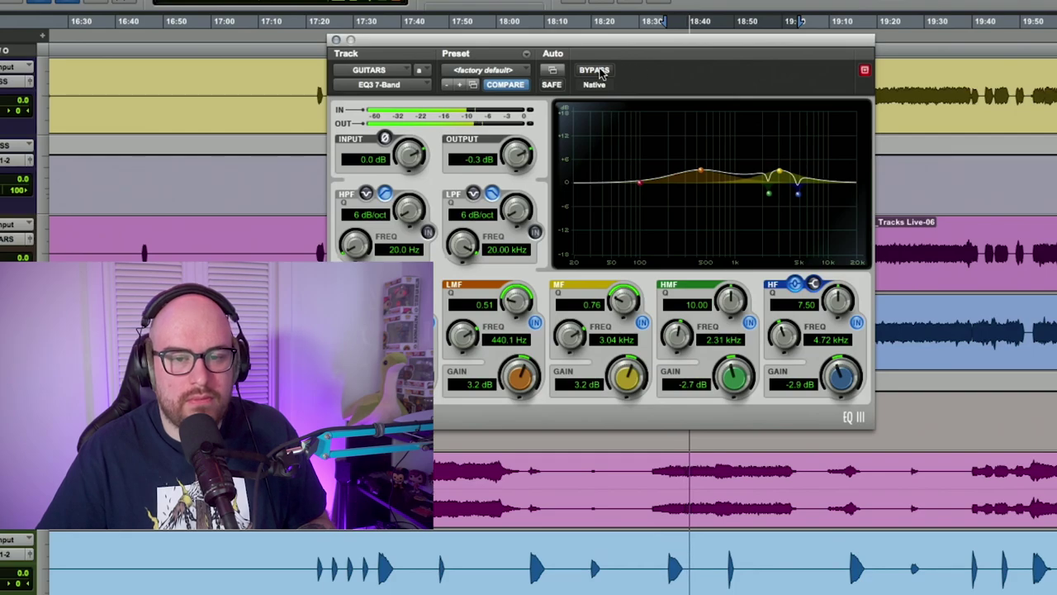
pyautogui.click(602, 73)
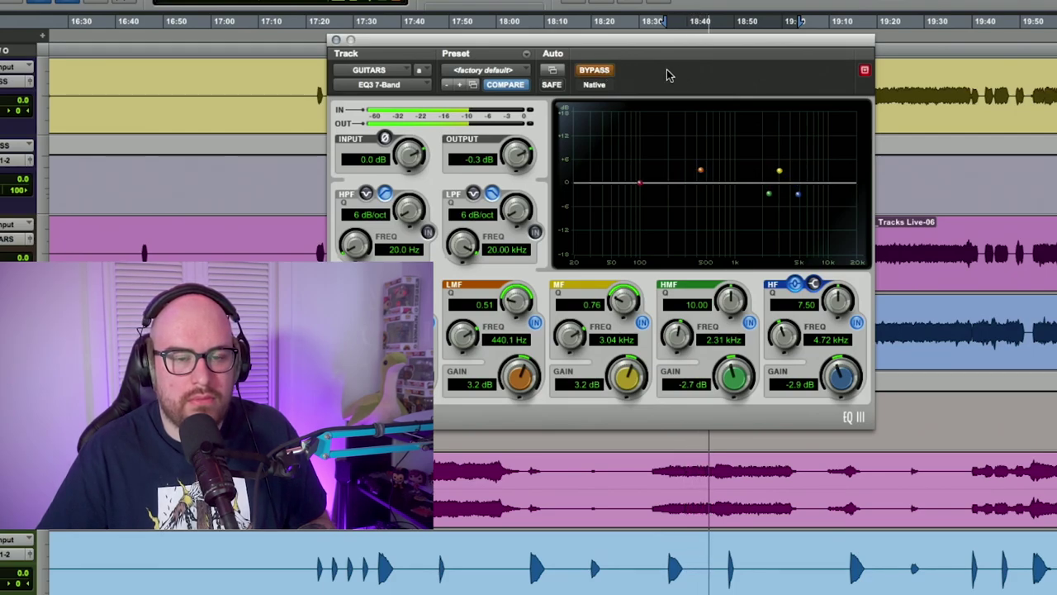
pyautogui.click(604, 71)
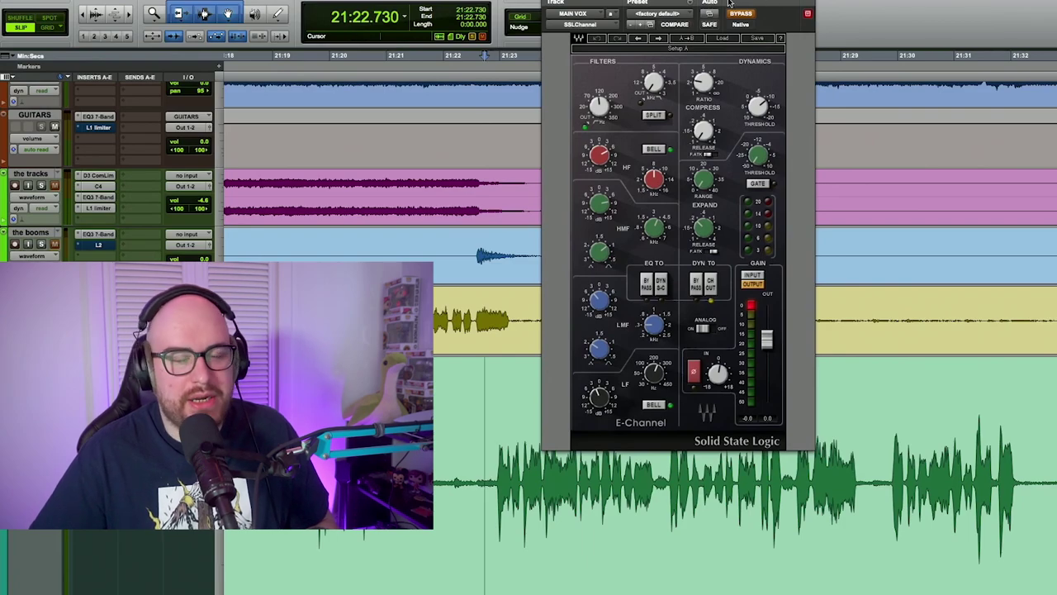
# Step: Reposition the MAIN VOX SSL E-Channel window to review its settings
pyautogui.moveTo(784, 2)
pyautogui.mouseDown()
pyautogui.moveTo(696, 2)
pyautogui.moveTo(812, 2)
pyautogui.moveTo(740, 3)
pyautogui.moveTo(768, 3)
pyautogui.mouseUp()
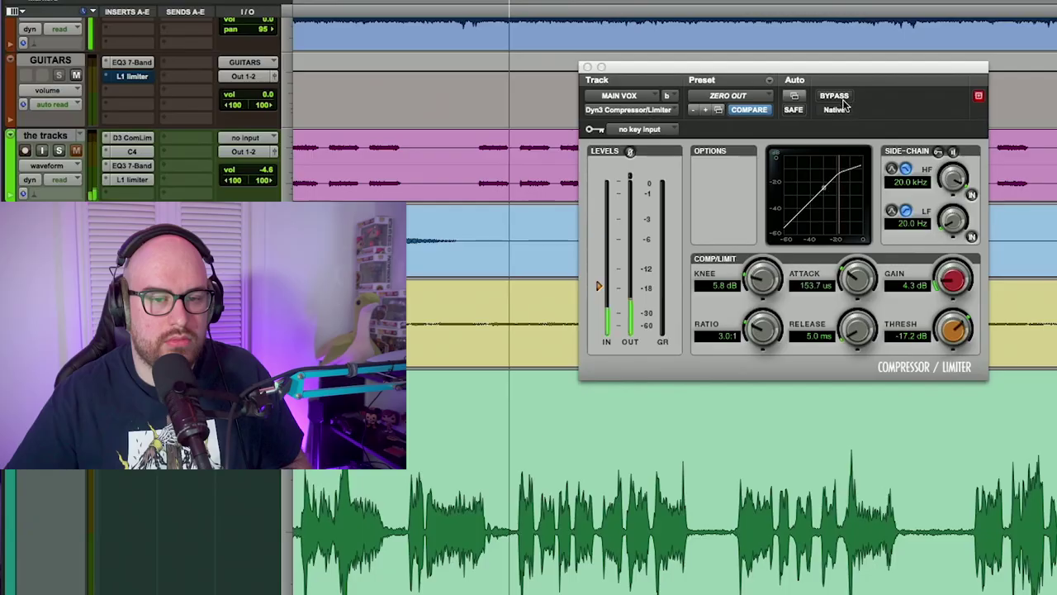
# Step: Bypass and re-enable the MAIN VOX Dyn3 compressor twice, leaving it active
pyautogui.click(649, 108)
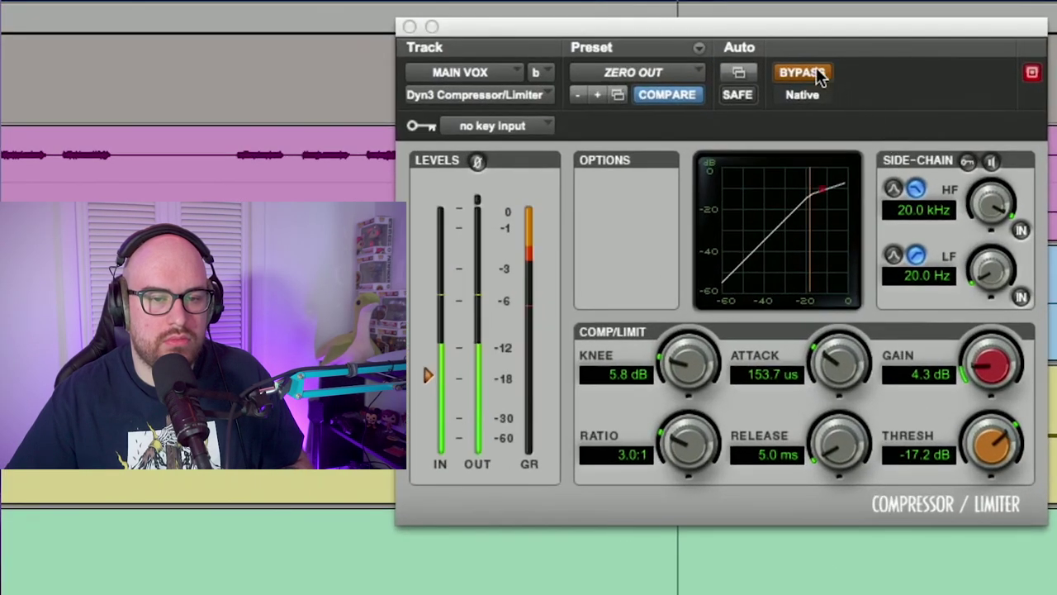
pyautogui.click(818, 74)
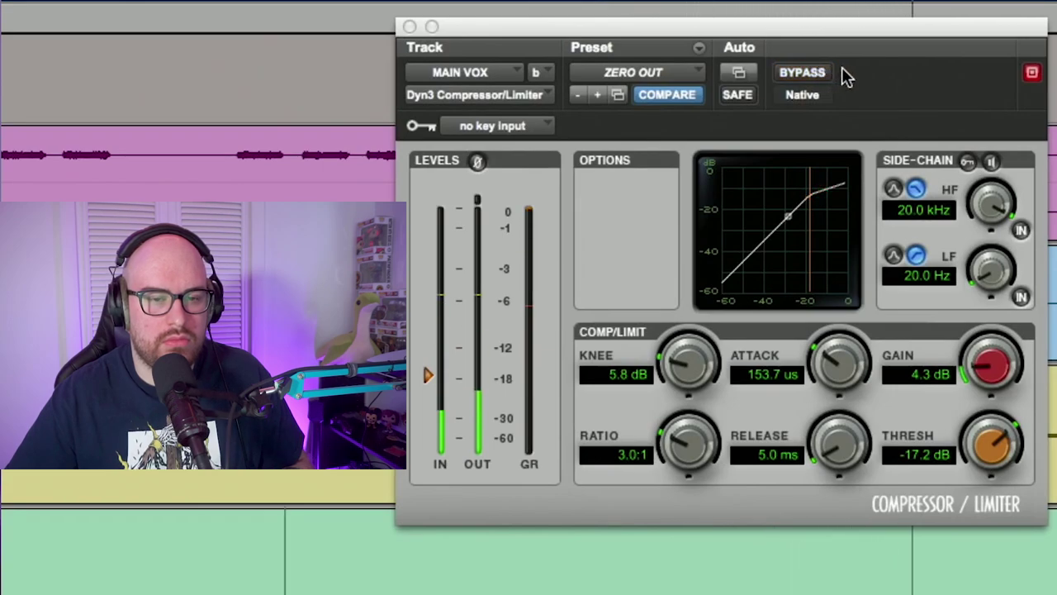
pyautogui.click(828, 74)
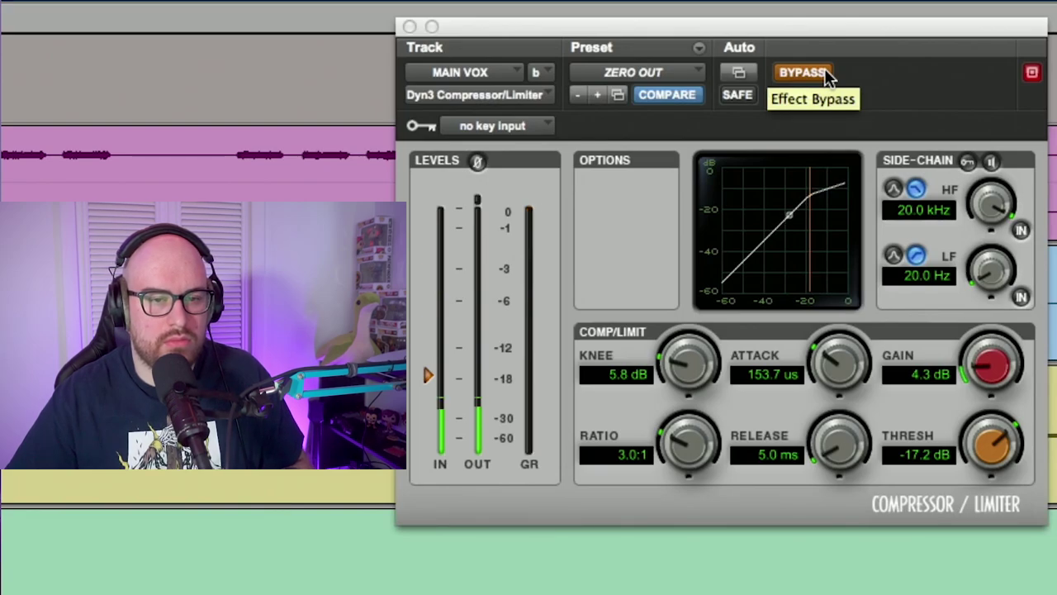
pyautogui.click(828, 74)
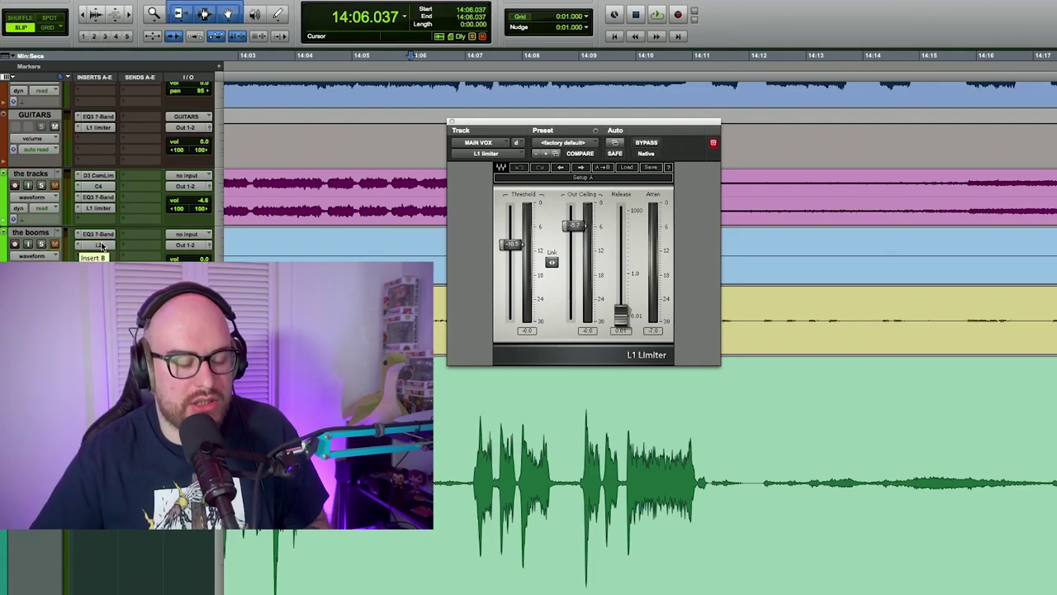
pyautogui.press('super+bracketleft')
pyautogui.press('super+bracketleft')
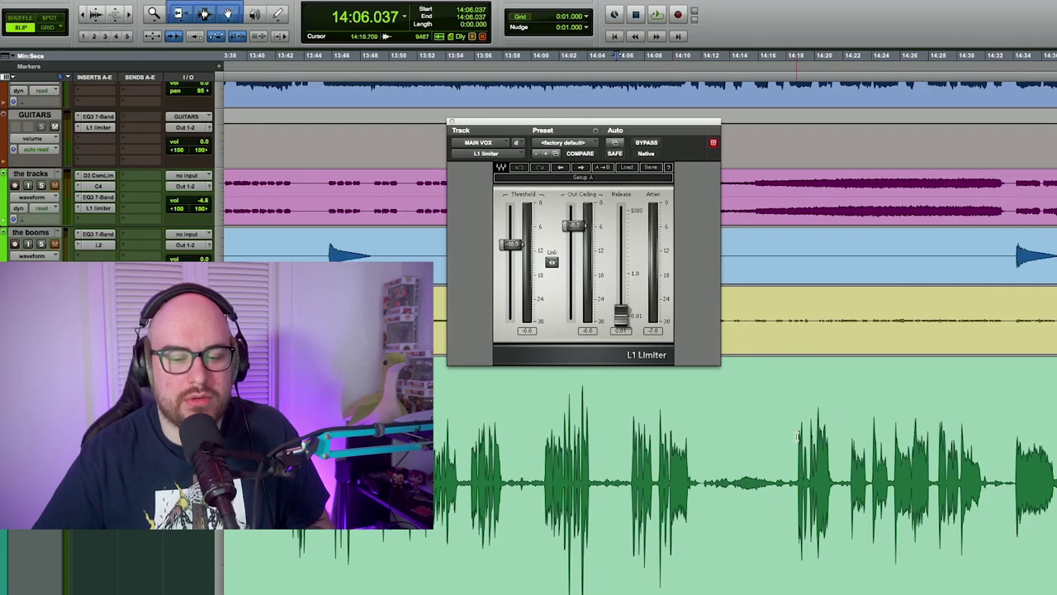
pyautogui.click(653, 142)
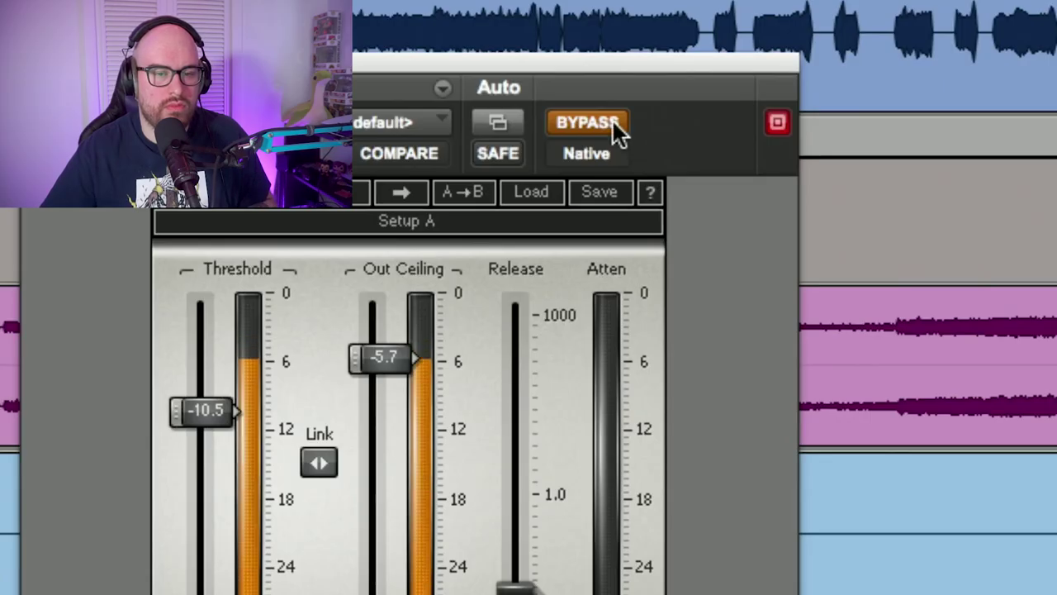
pyautogui.click(614, 120)
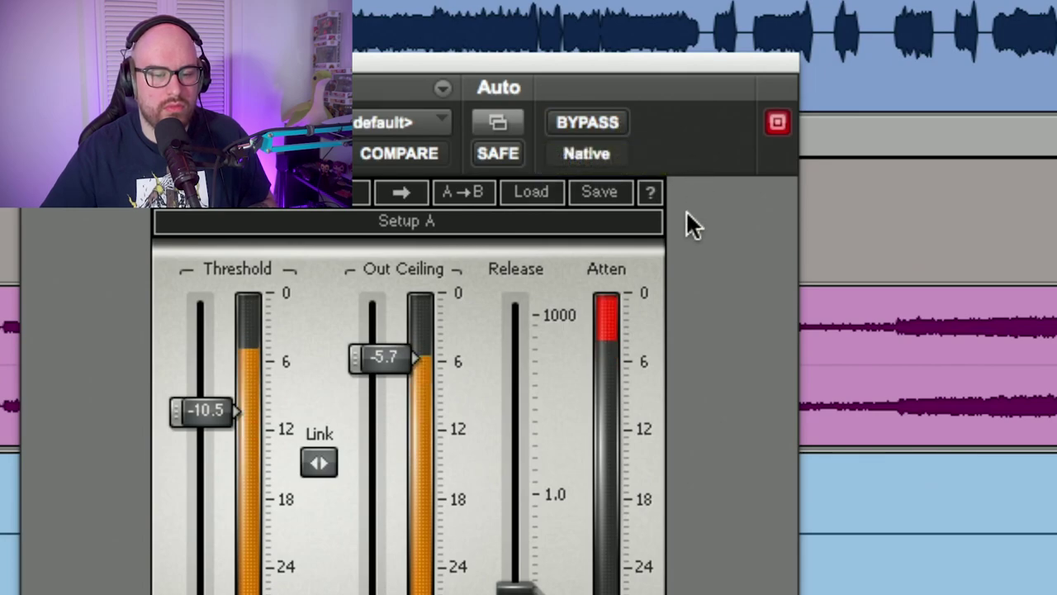
pyautogui.click(607, 124)
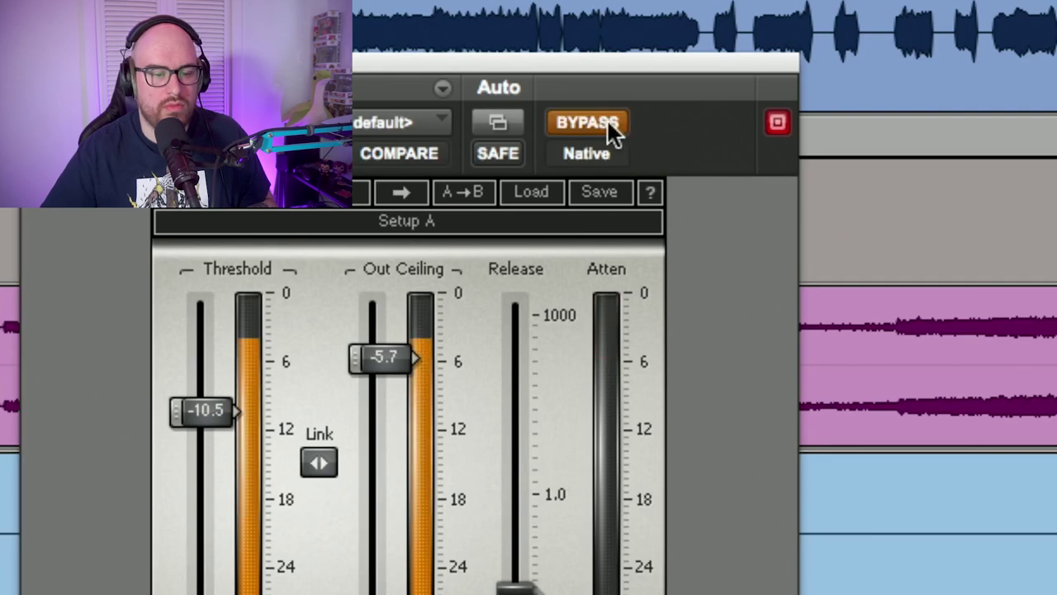
pyautogui.click(615, 123)
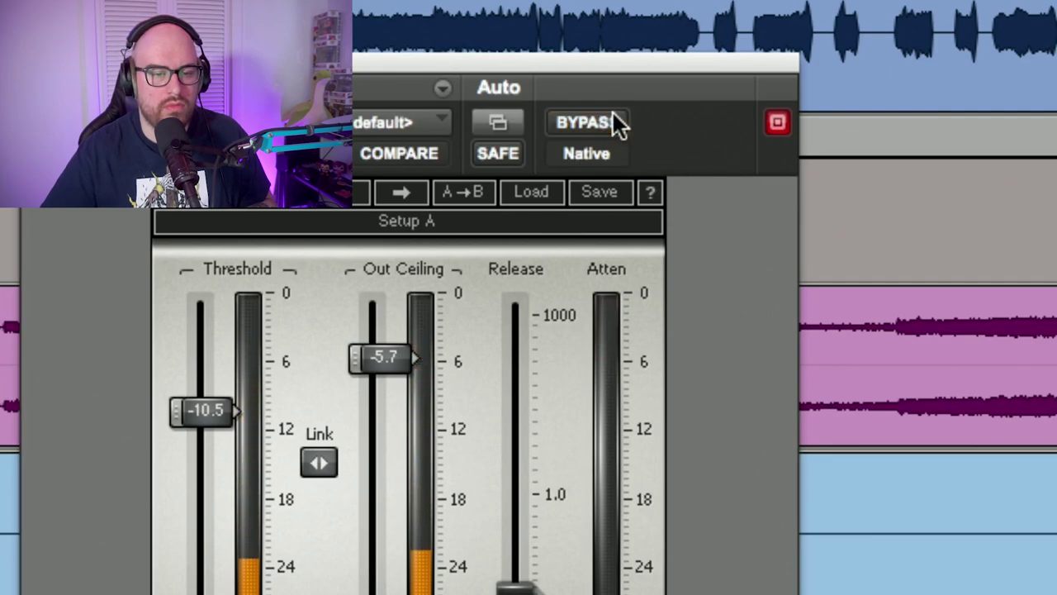